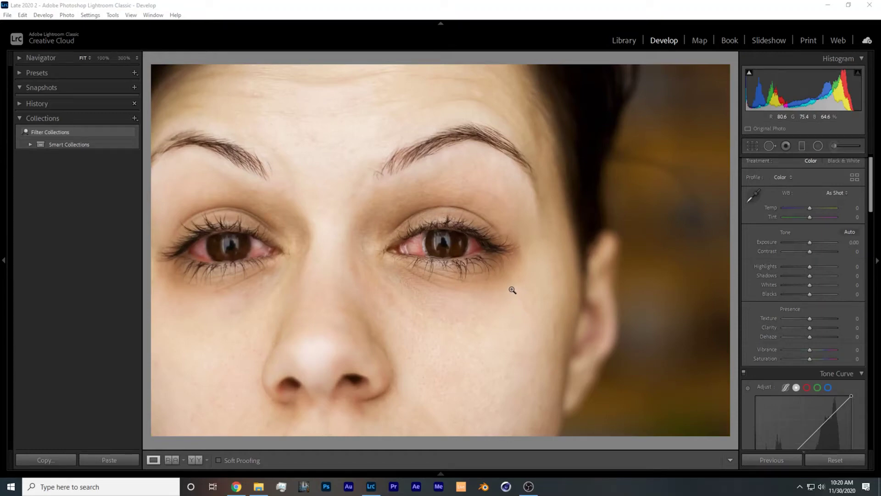
Reset the red saturation slider back to zero.
scroll(862, 225, down, 10)
scroll(861, 225, down, 4)
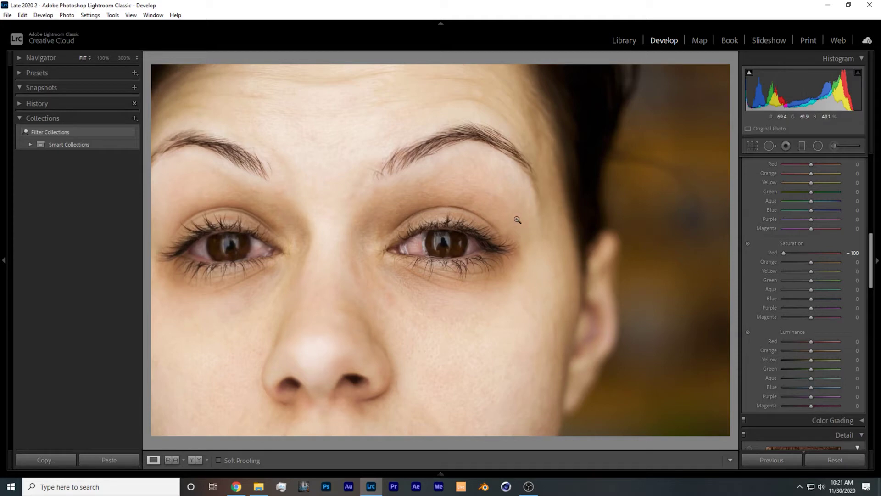
double_click(772, 252)
drag(872, 255, 866, 159)
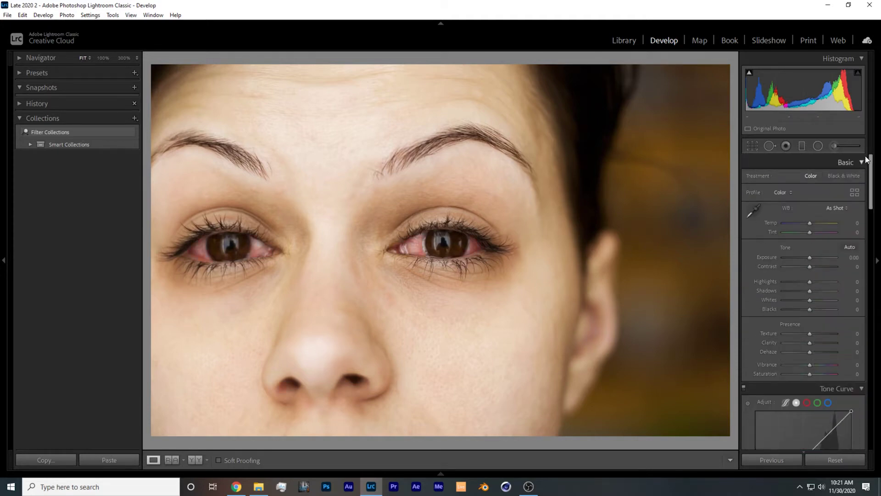
Start a new brush adjustment and paint a trial brightening stroke on the background.
click(834, 146)
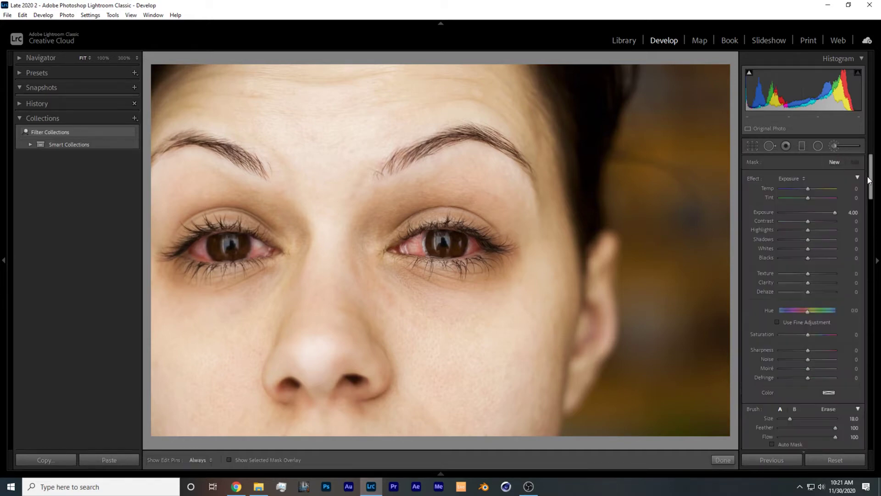
scroll(869, 179, down, 1)
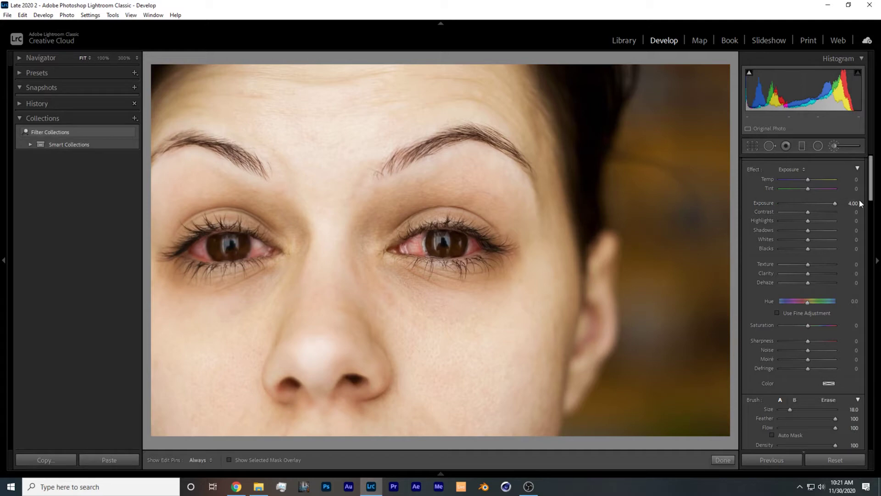
scroll(673, 175, down, 5)
drag(672, 175, 671, 208)
Remove the trial stroke and undo back, leaving the brush at Exposure 4.00, size 3.0.
scroll(669, 165, up, 5)
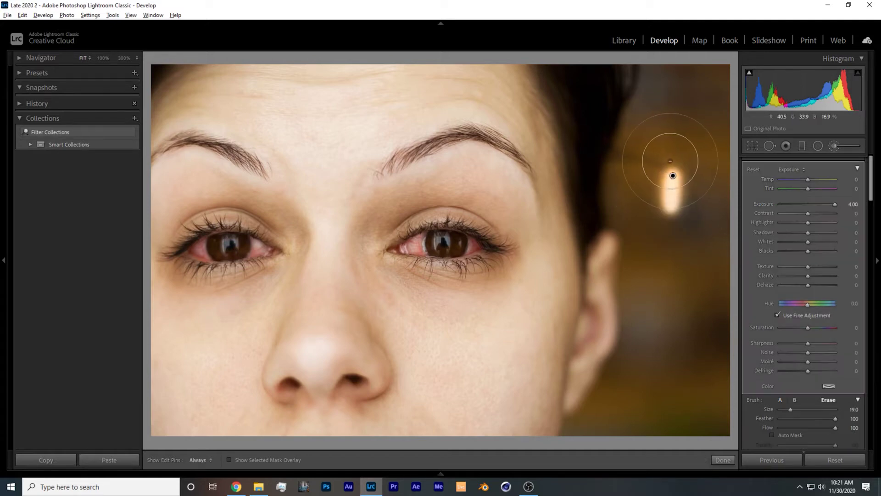
key(Delete)
key(ctrl+z)
drag(871, 180, 872, 193)
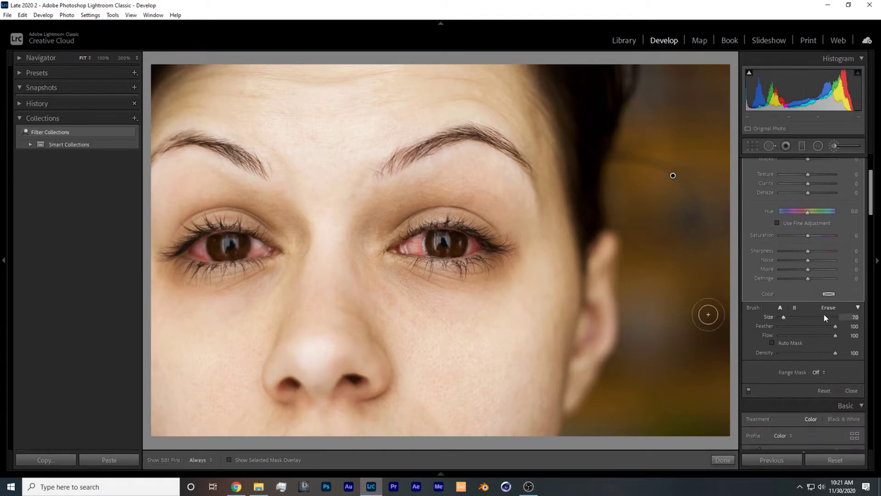
key(ctrl+z)
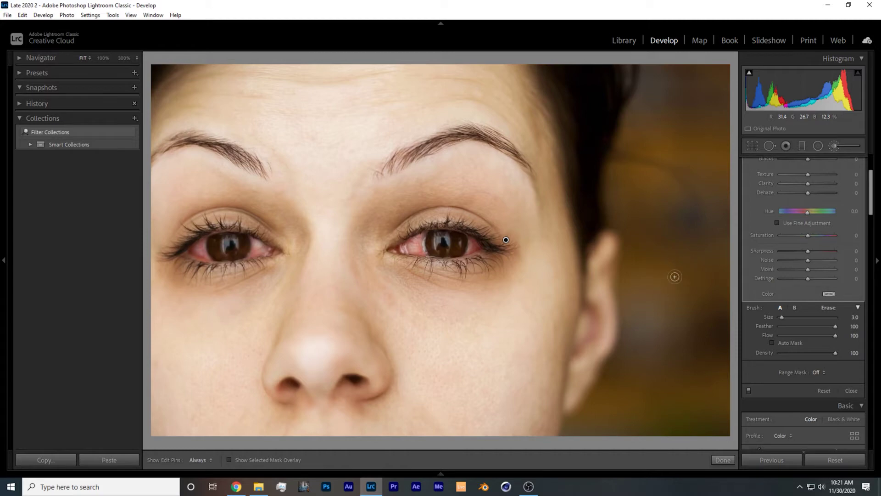
Fine-tune the brush size and brighten the right-hand eye's white beside the iris.
key(bracketright)
key(bracketright)
key(bracketright)
key(bracketleft)
key(bracketleft)
key(bracketleft)
key(bracketleft)
key(bracketleft)
Brighten the left eye's white beside the iris and at its inner corner.
key(bracketleft)
key(bracketleft)
key(bracketright)
key(h)
mouse_move(470, 240)
mouse_down()
mouse_move(479, 247)
mouse_move(418, 236)
mouse_move(404, 246)
mouse_move(422, 251)
mouse_up()
key(h)
key(h)
drag(254, 240, 258, 251)
key(h)
key(h)
mouse_move(195, 245)
mouse_down()
mouse_move(190, 250)
mouse_move(203, 252)
mouse_up()
key(h)
key(bracketleft)
key(bracketleft)
key(bracketleft)
key(bracketleft)
key(h)
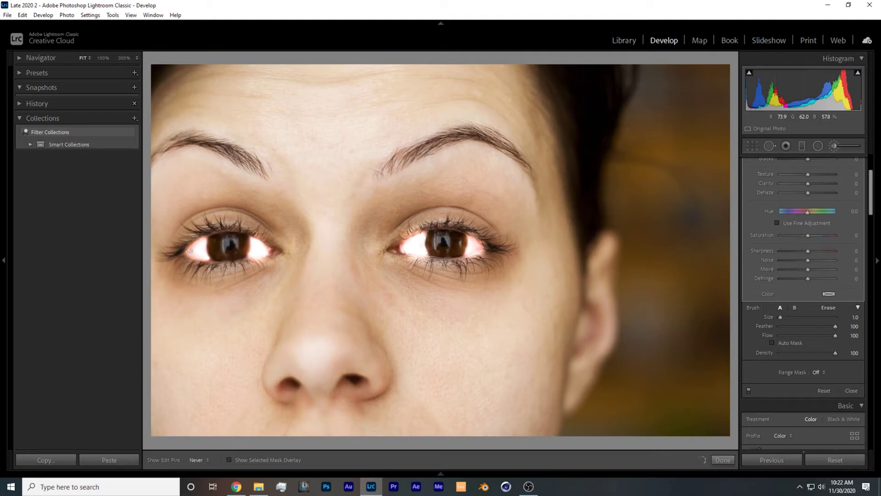
key(h)
Erase the stray glow beyond the eye edges, then return to brush A at size 6.0.
scroll(497, 206, up, 5)
scroll(496, 207, up, 7)
scroll(485, 262, down, 4)
key(h)
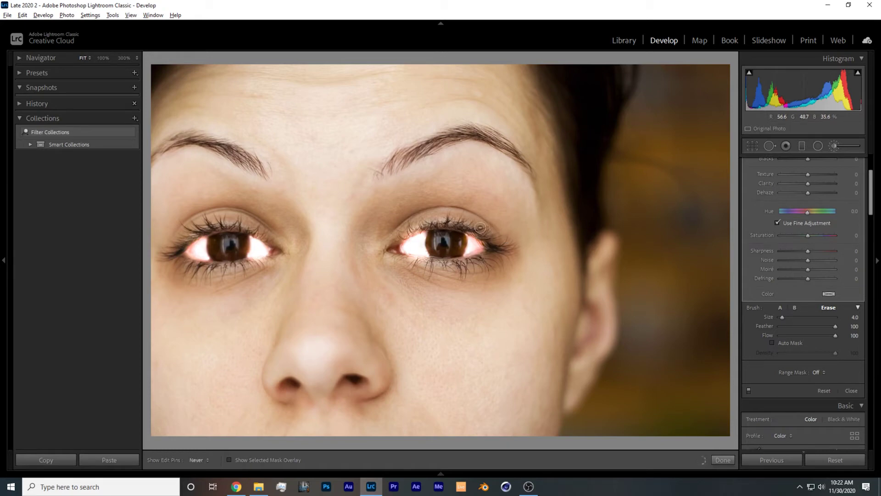
key(h)
key(h)
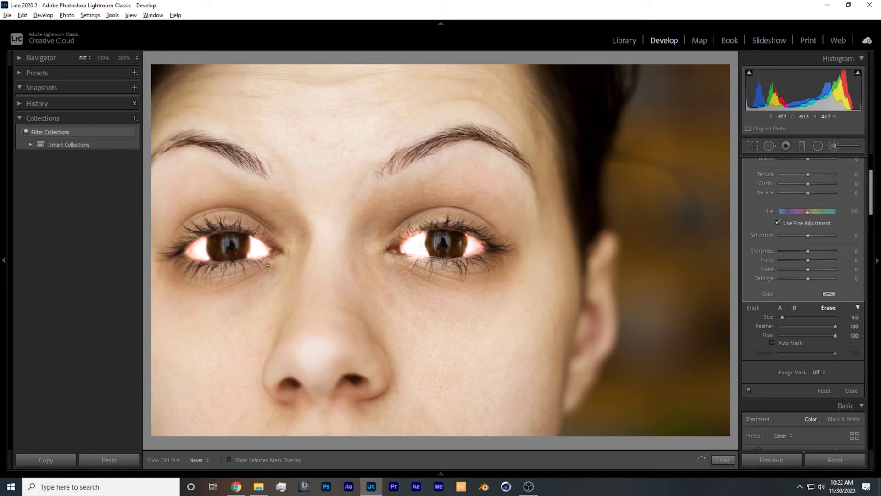
key(h)
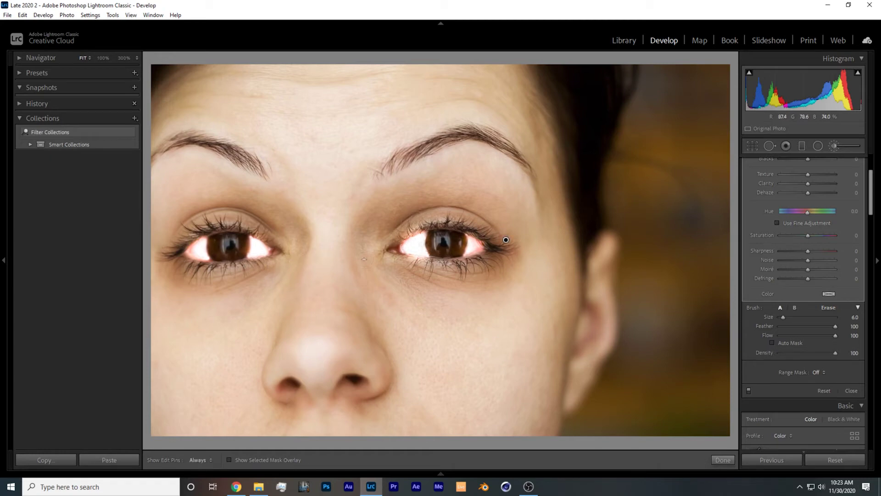
scroll(803, 220, down, 2)
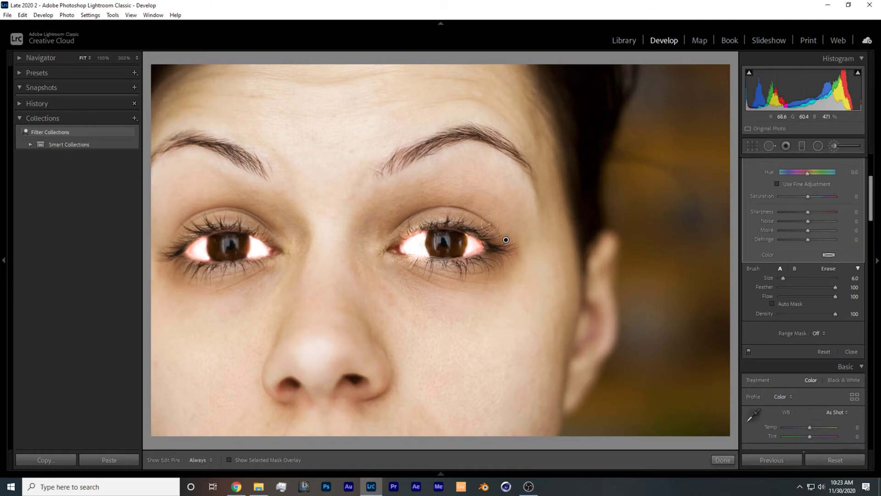
Set the brush mask's Range Mask to Color and reset its Exposure to 0.00.
click(816, 334)
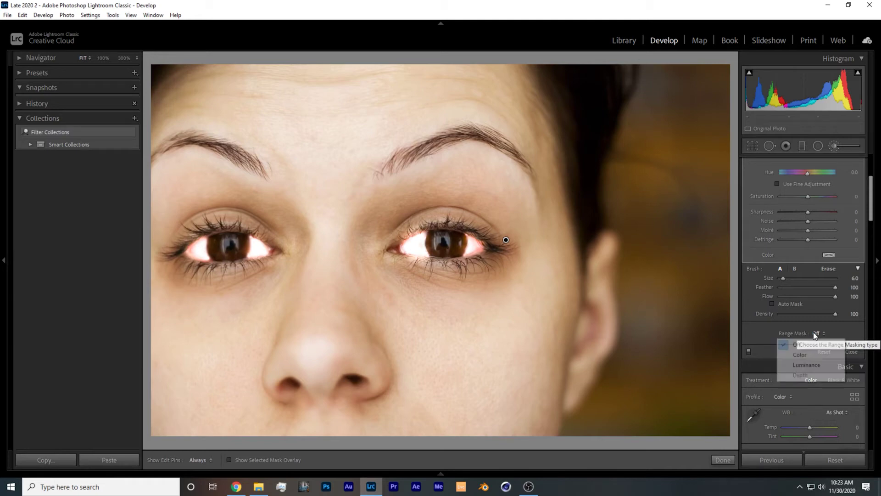
click(800, 355)
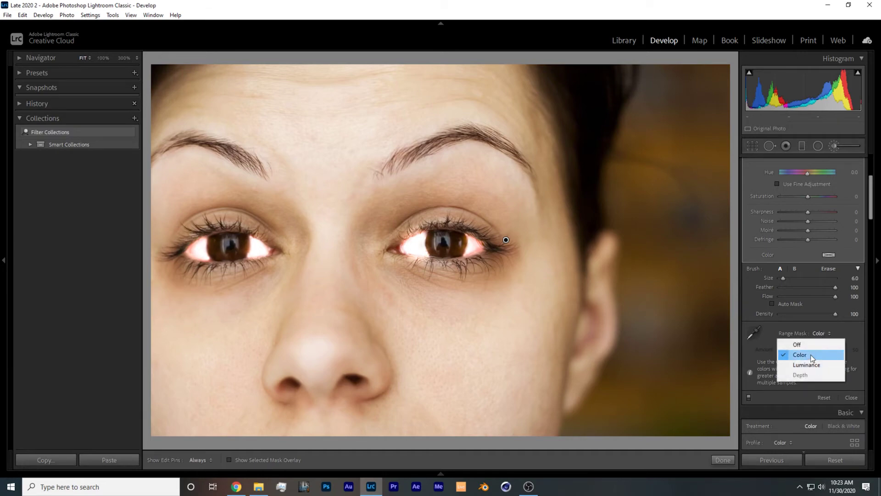
click(810, 354)
scroll(867, 193, up, 5)
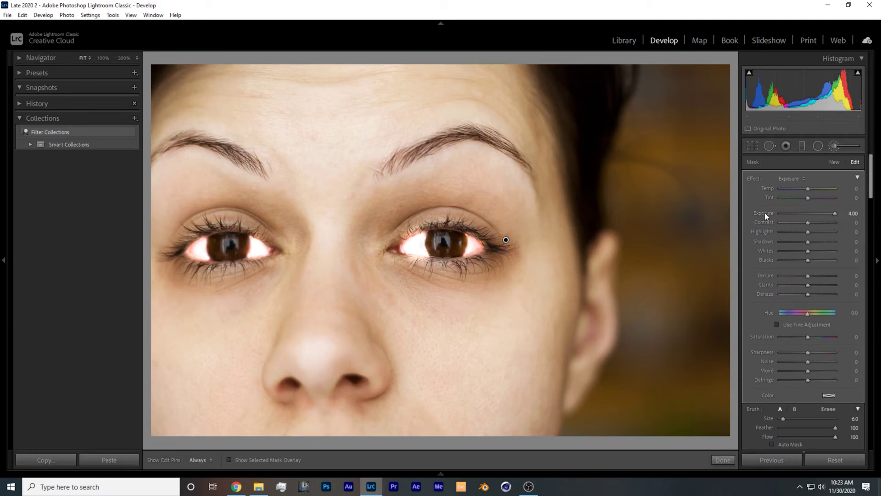
double_click(764, 213)
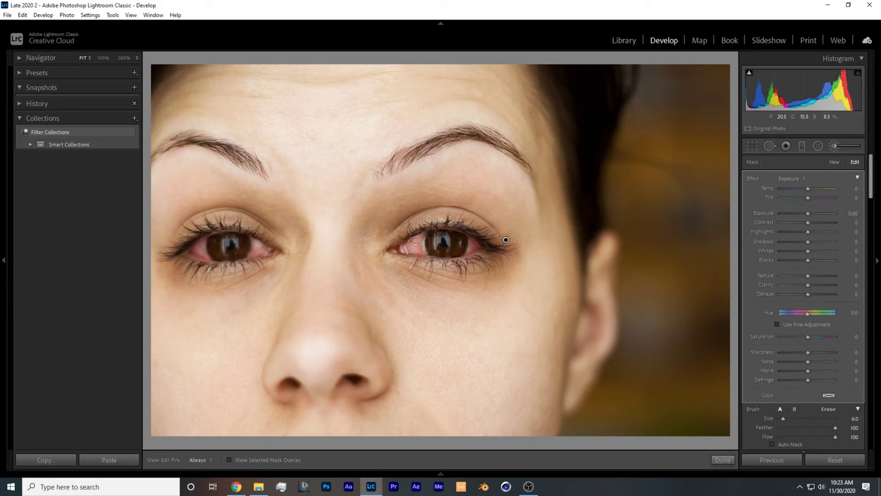
scroll(799, 239, down, 5)
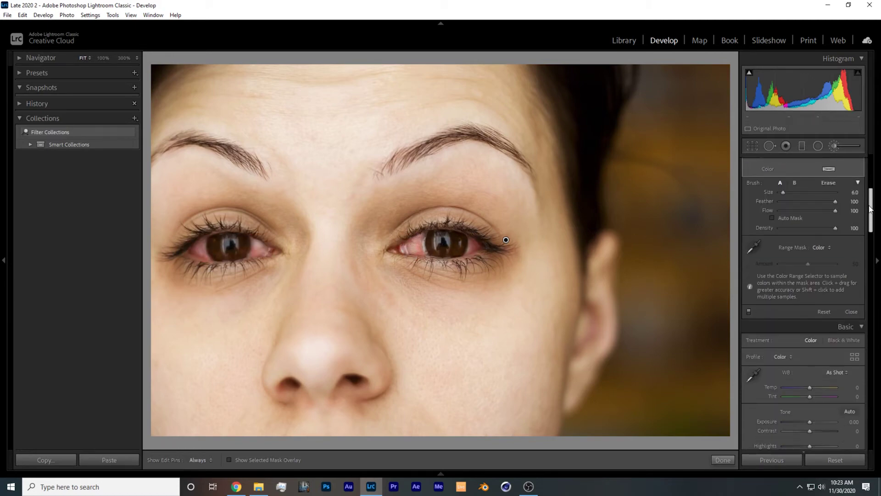
Sample the red inner corner and the left eye white, bringing the range Amount to 46.
click(753, 243)
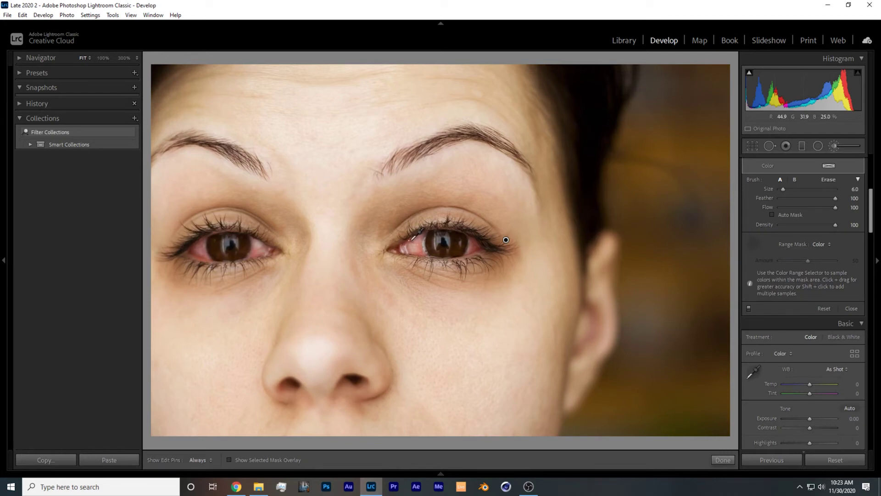
drag(408, 240, 421, 252)
drag(422, 252, 421, 253)
drag(256, 241, 262, 255)
click(754, 240)
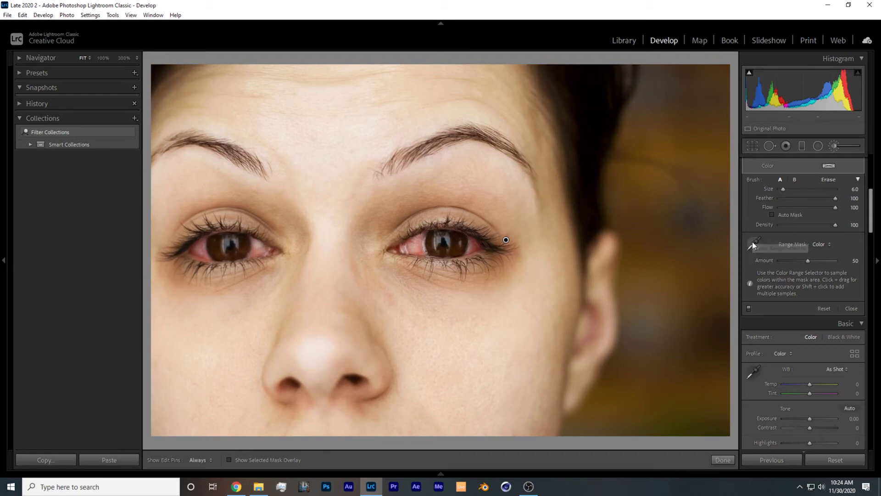
key(alt)
alt+click(808, 260)
drag(784, 259, 809, 261)
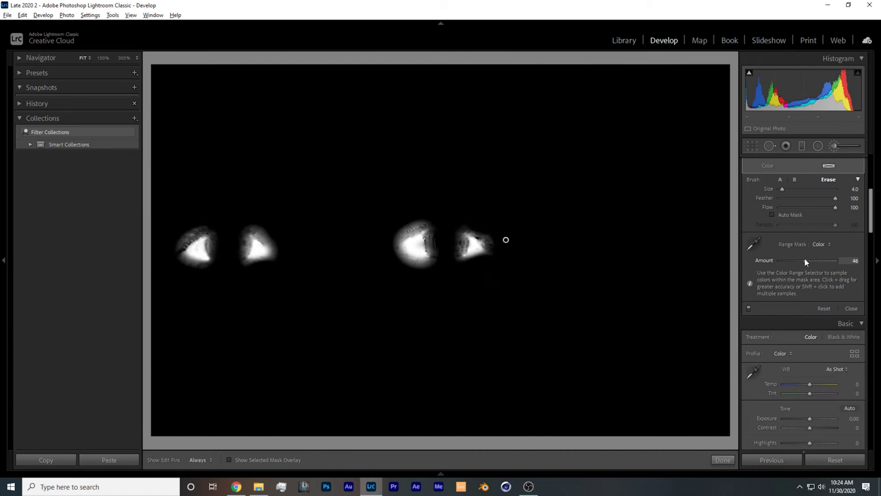
drag(802, 259, 766, 252)
drag(828, 260, 839, 261)
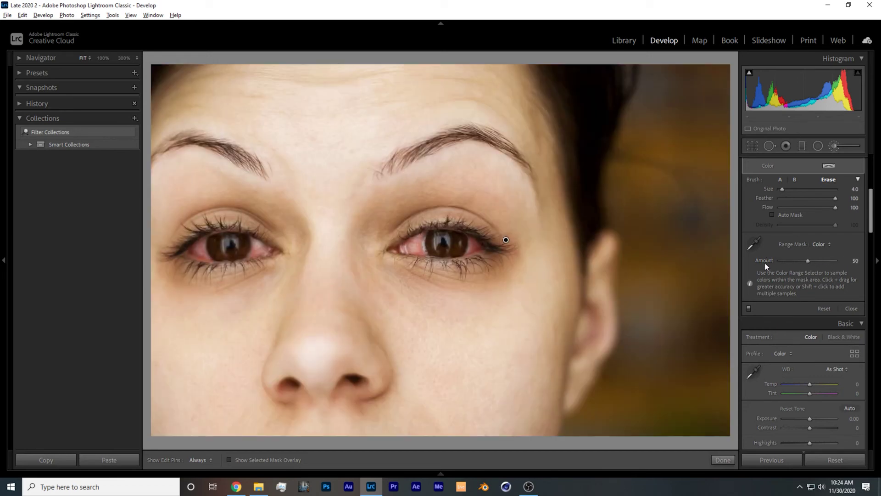
key(alt)
drag(870, 216, 874, 198)
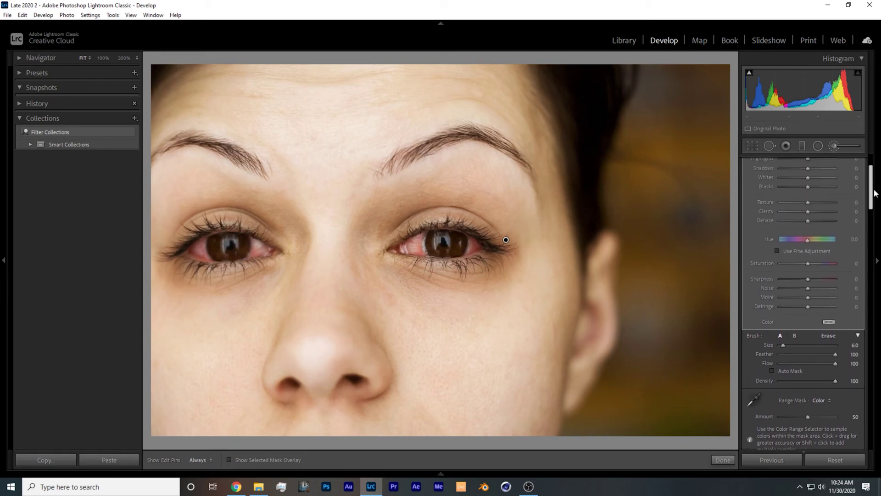
Lower the mask's Saturation to -75, finish the brush edit, and compare with the original.
scroll(874, 193, up, 3)
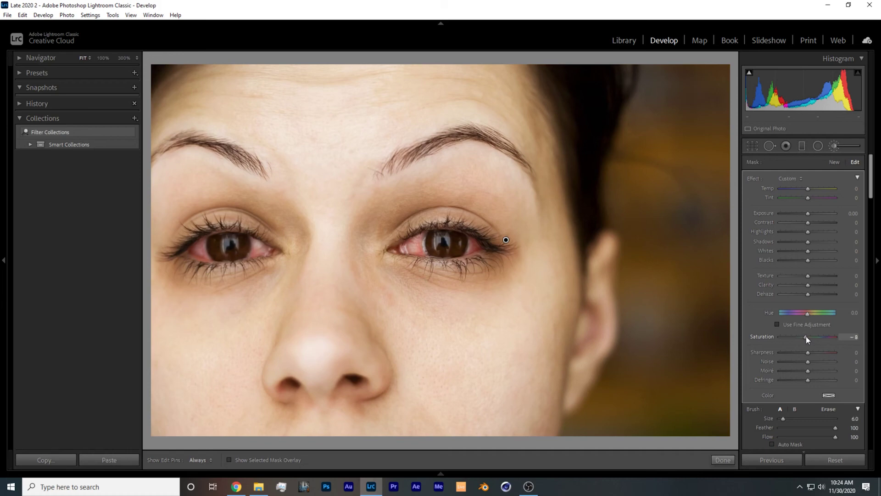
drag(806, 338, 790, 334)
click(852, 337)
text(100)
key(Return)
click(722, 459)
key(backslash)
key(backslash)
click(417, 242)
drag(396, 280, 404, 286)
click(404, 286)
click(376, 265)
click(376, 265)
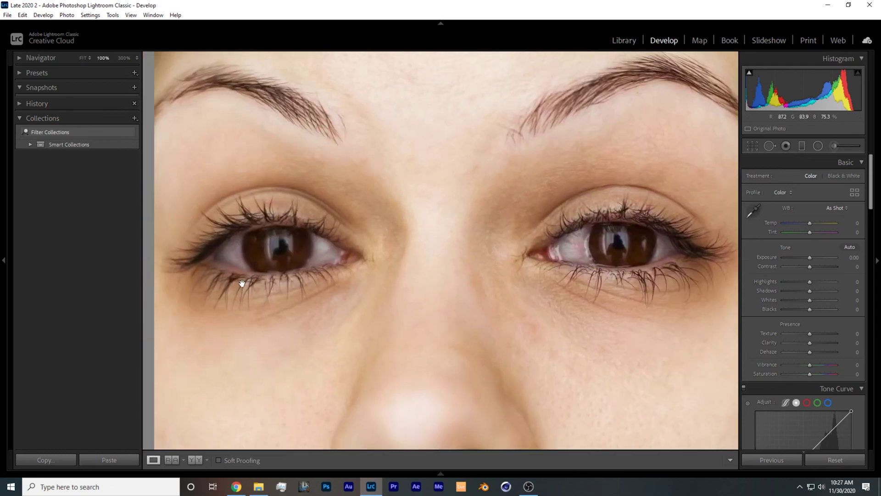
click(241, 283)
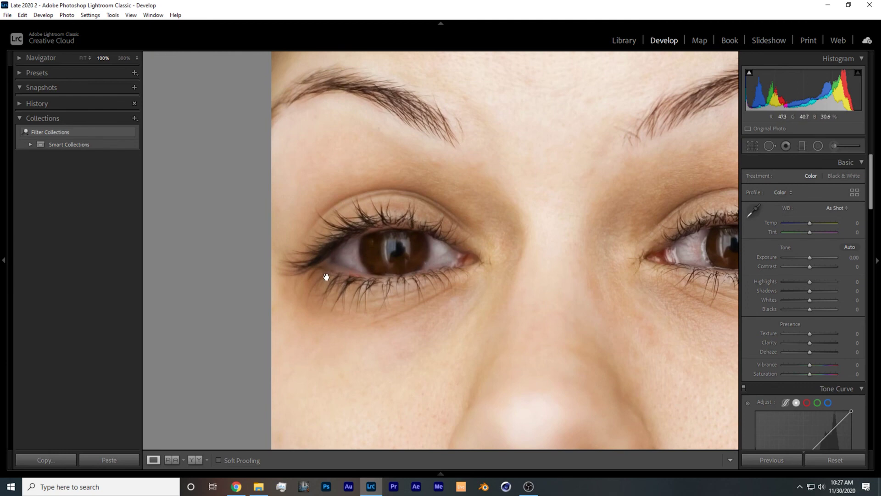
drag(330, 271, 344, 283)
drag(494, 285, 267, 251)
drag(370, 269, 480, 289)
drag(240, 264, 437, 288)
click(121, 58)
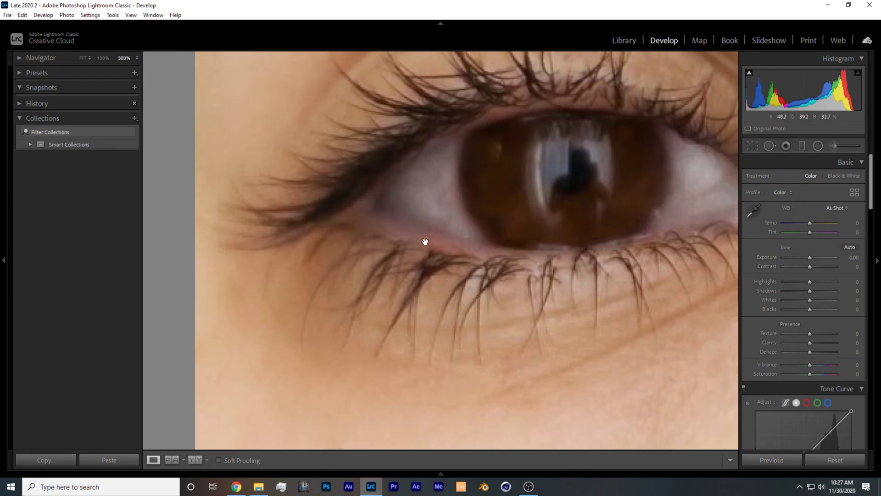
drag(448, 248, 501, 250)
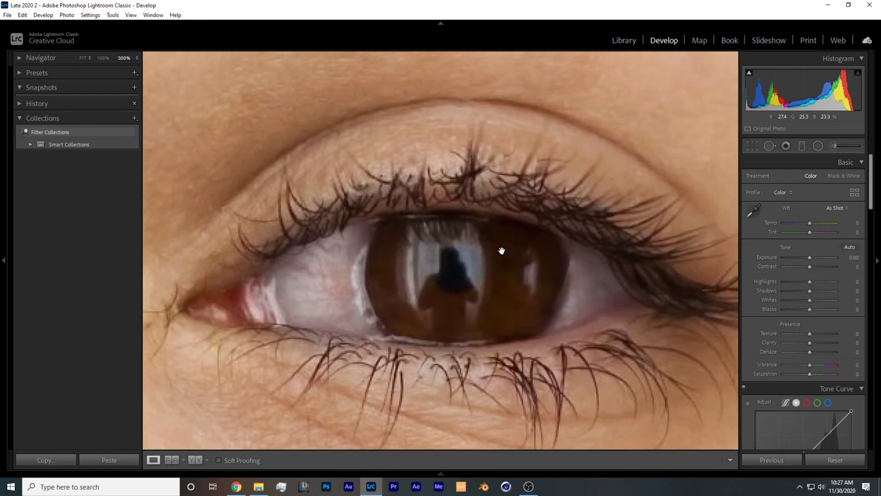
click(103, 58)
drag(130, 275, 318, 315)
click(317, 315)
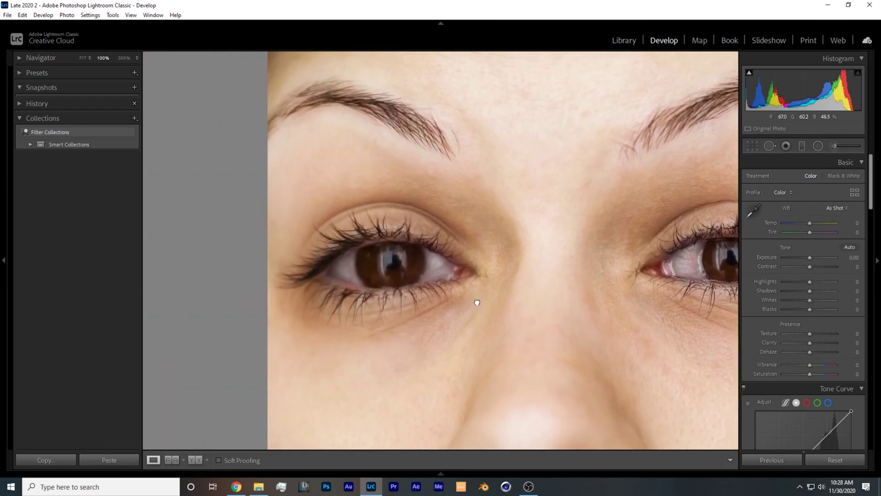
drag(873, 187, 859, 281)
scroll(857, 377, down, 8)
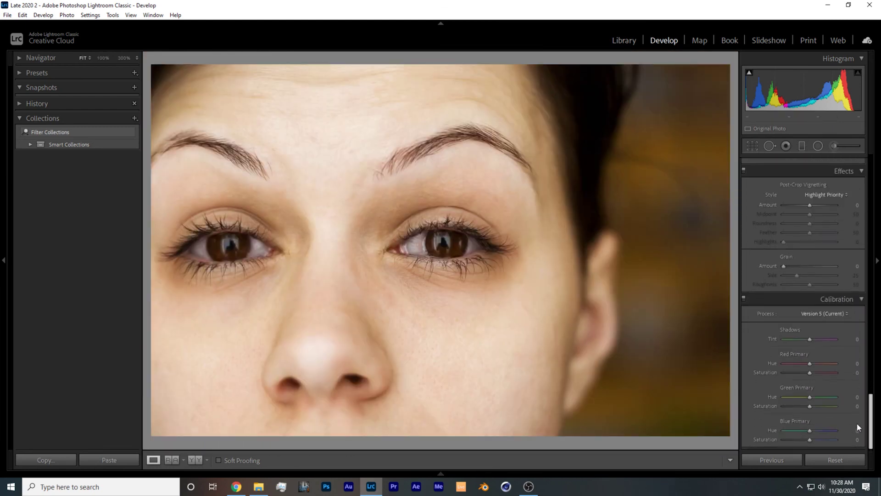
scroll(856, 404, up, 15)
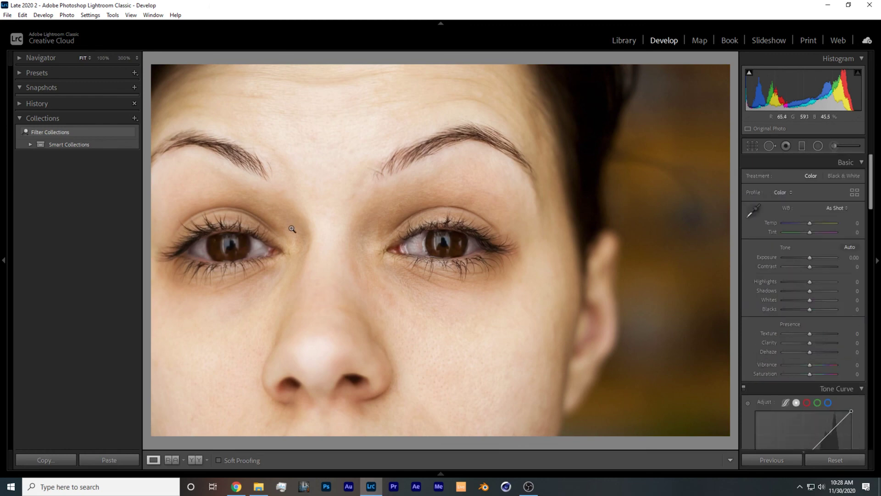